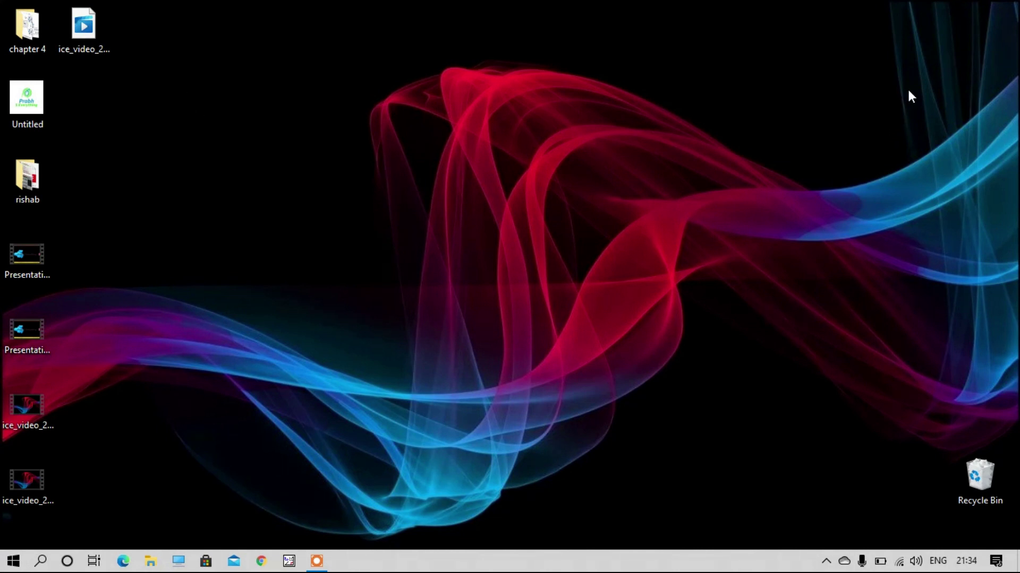
{"action": "left_click_drag", "start_coordinate": [841, 80], "coordinate": [888, 106]}
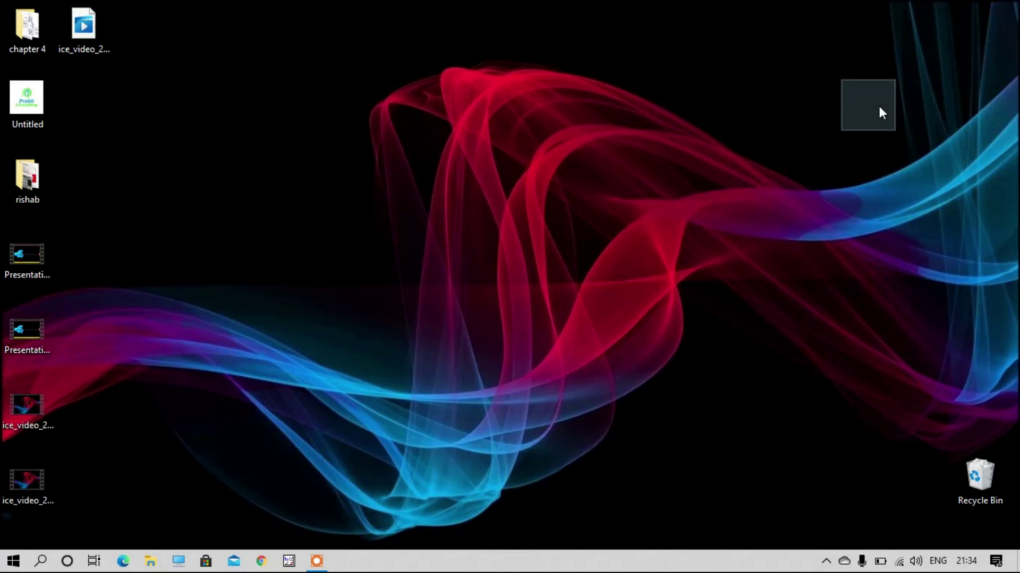
{"action": "key", "text": "super+e"}
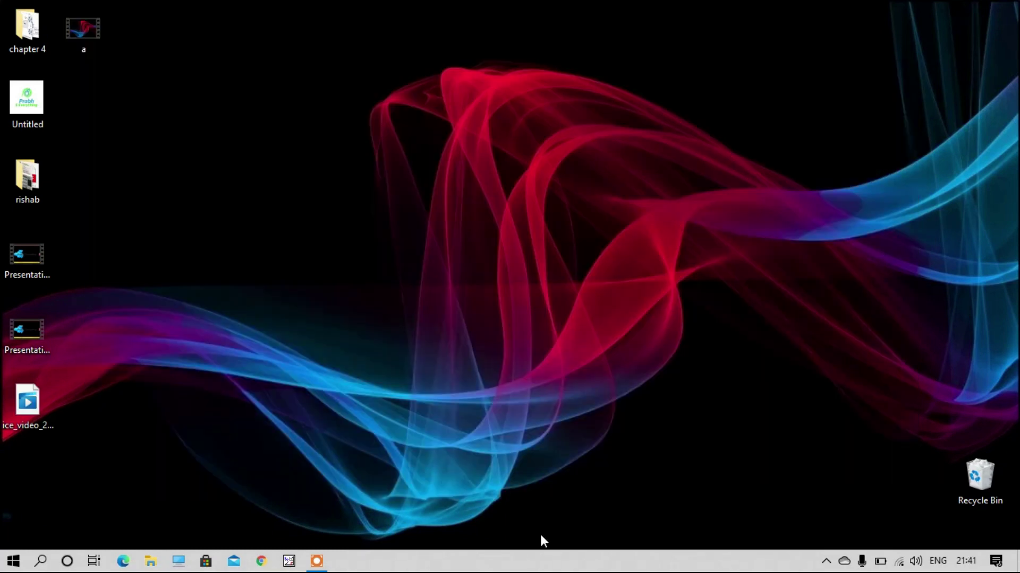
Create a new folder on the desktop with the default name and place it at the desktop's upper edge.
{"action": "right_click", "coordinate": [461, 228]}
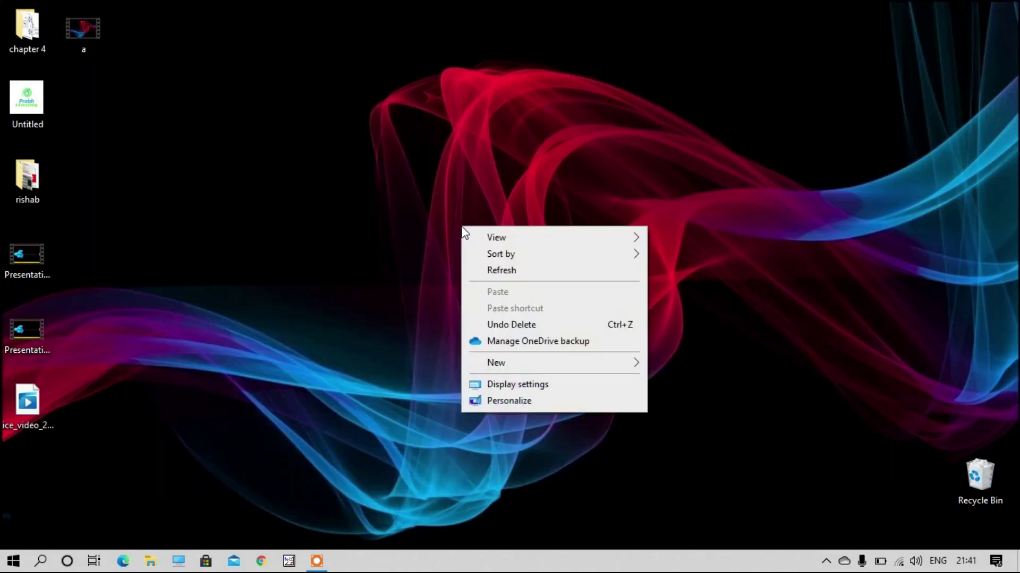
{"action": "mouse_move", "coordinate": [506, 365]}
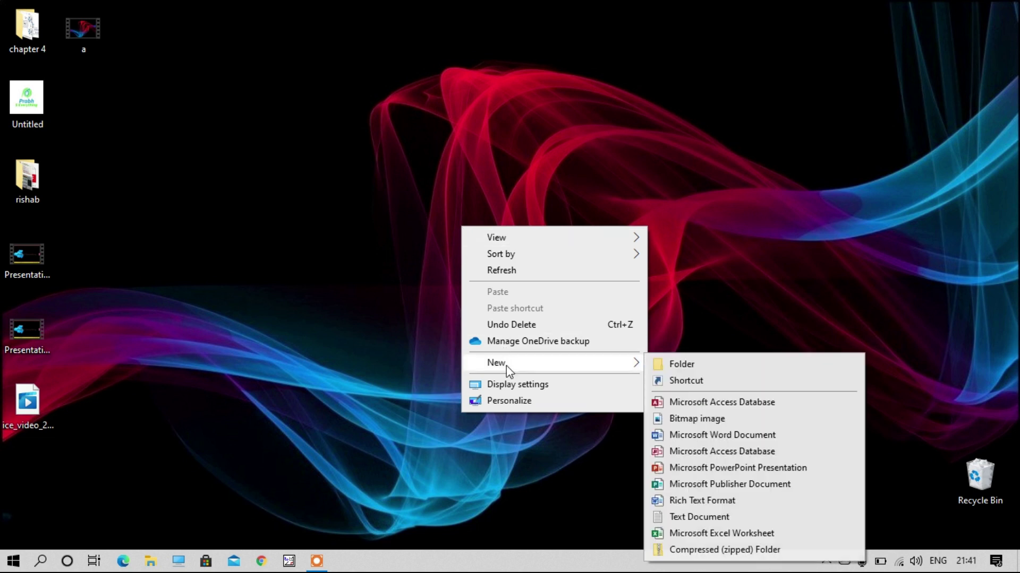
{"action": "left_click", "coordinate": [706, 362]}
{"action": "key", "text": "Return"}
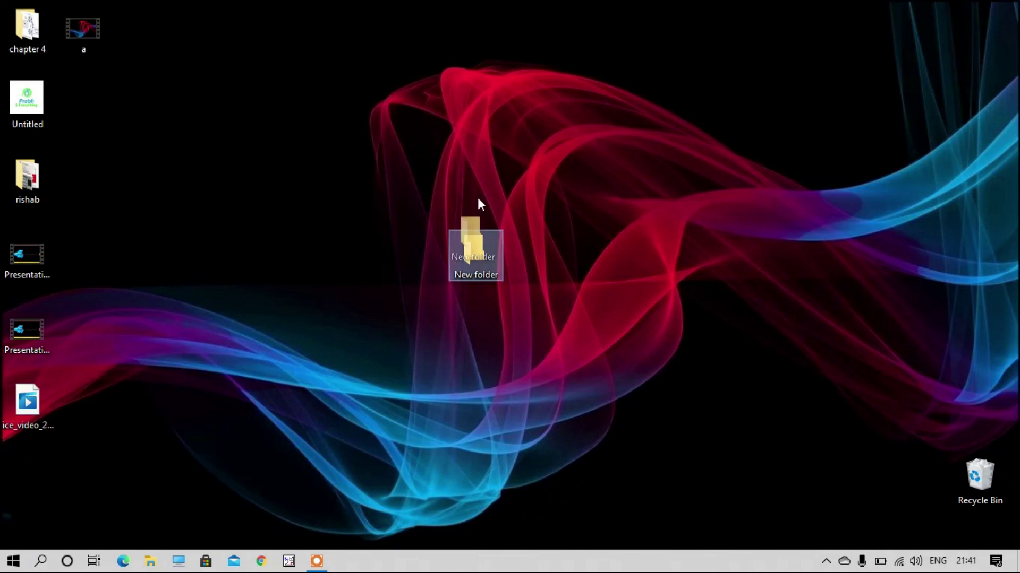
{"action": "left_click_drag", "start_coordinate": [506, 24], "coordinate": [507, 23]}
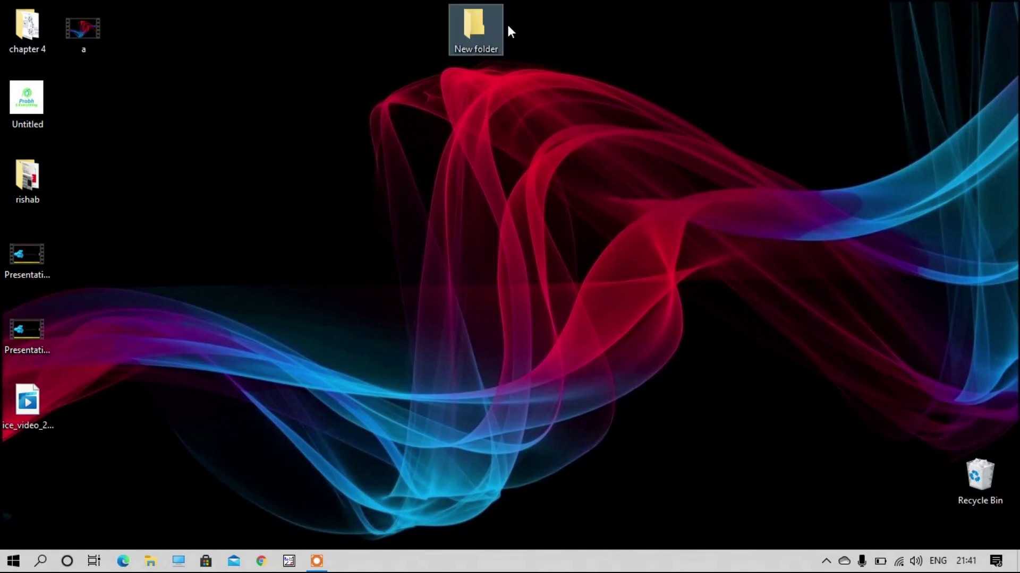
{"action": "left_click", "coordinate": [512, 68]}
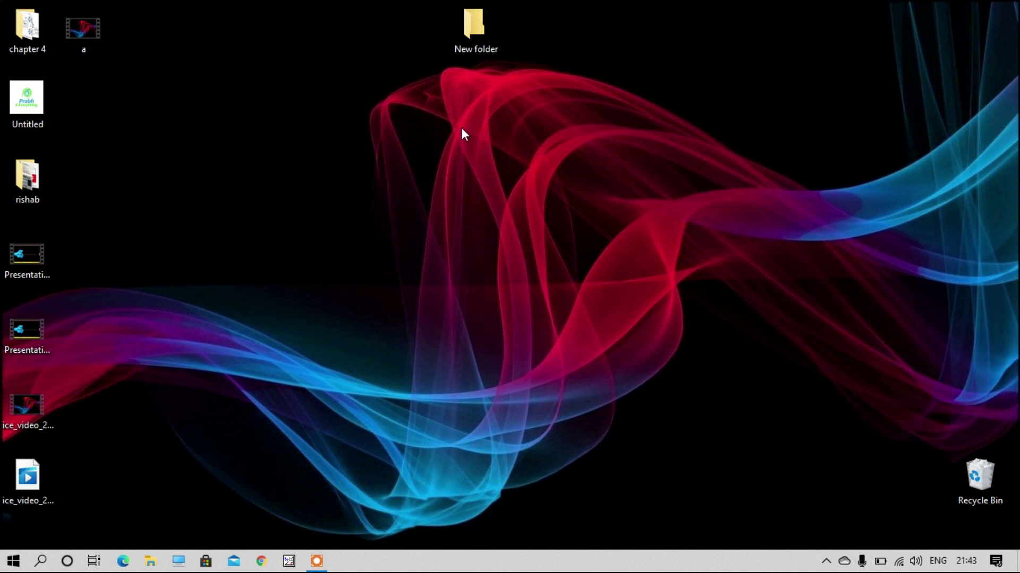
Rename New folder to a blank name consisting of the invisible non-breaking space character, code 0160.
{"action": "left_click", "coordinate": [463, 31]}
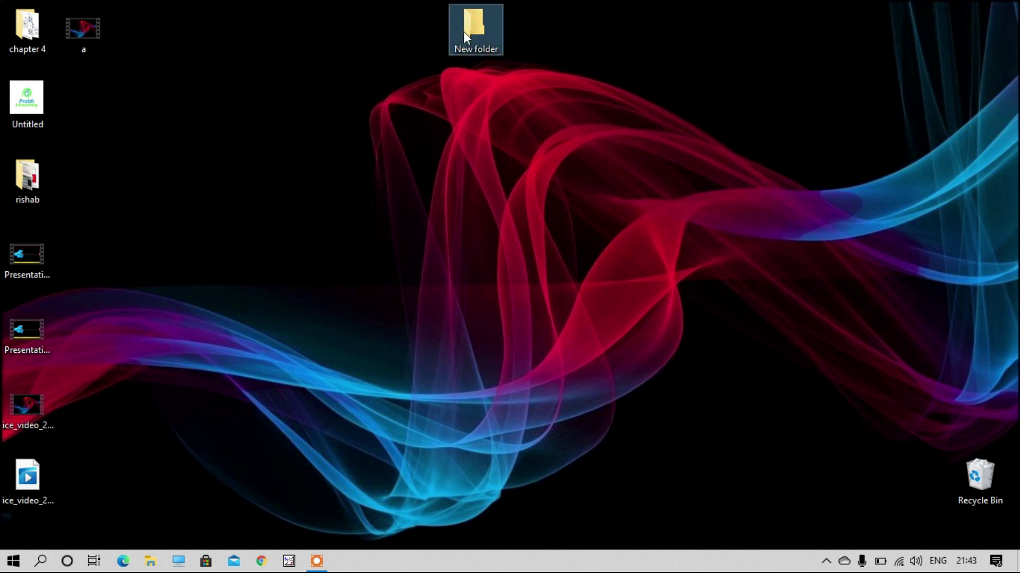
{"action": "right_click", "coordinate": [464, 36]}
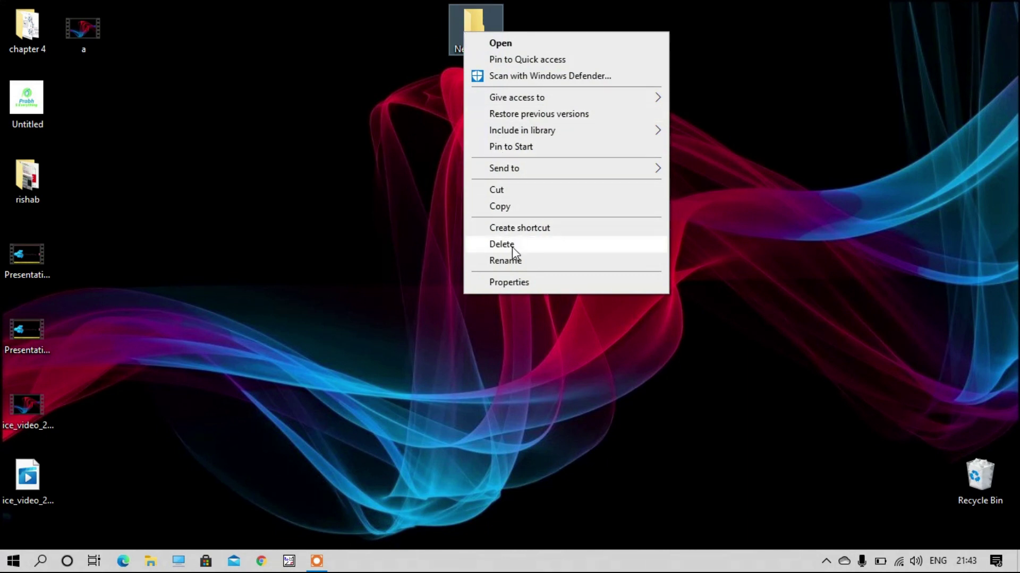
{"action": "left_click", "coordinate": [512, 263]}
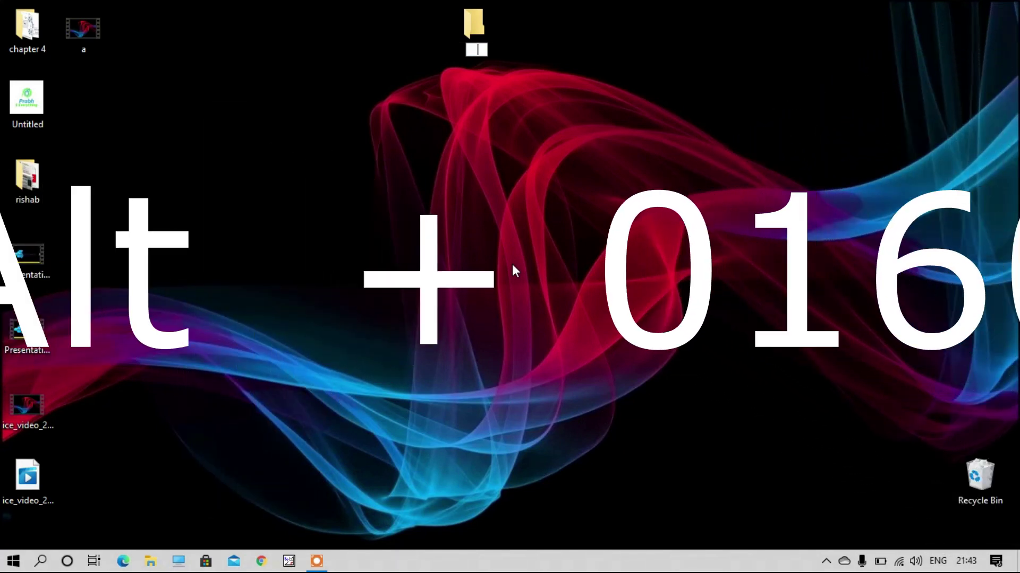
{"action": "key", "text": "Return"}
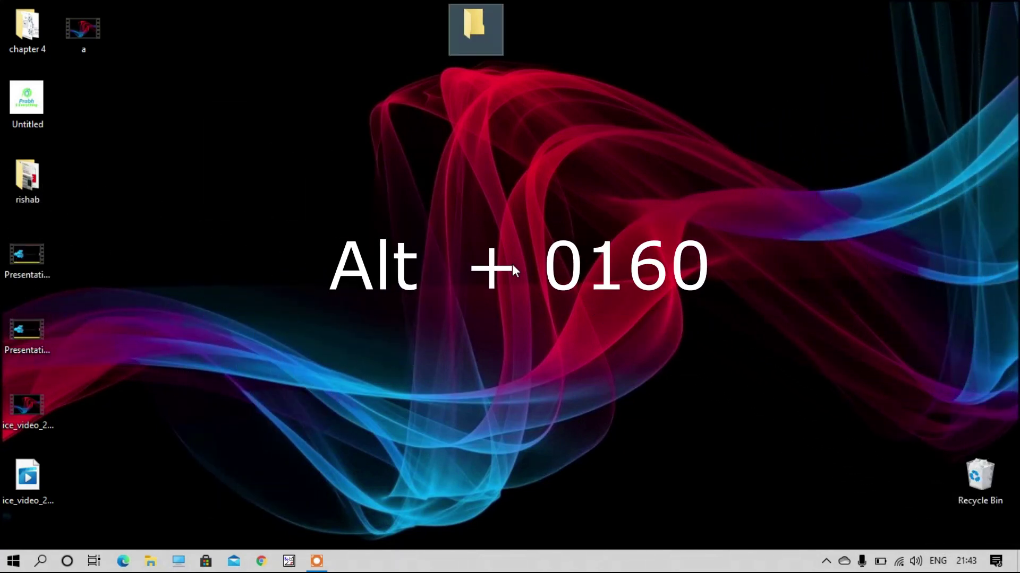
{"action": "left_click", "coordinate": [556, 191]}
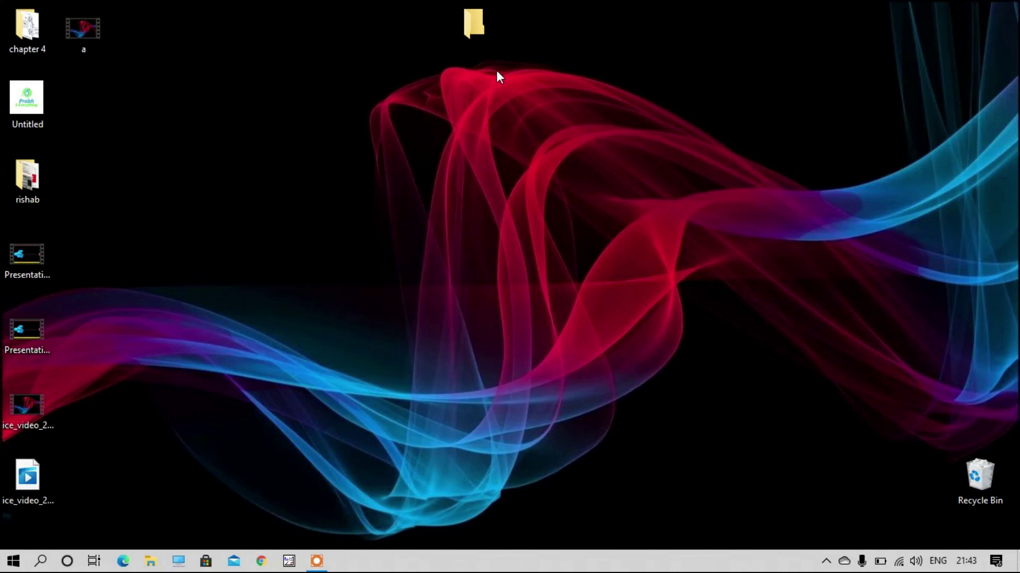
Open the nameless folder to check that it still works, close it, and repeat the check once.
{"action": "double_click", "coordinate": [473, 35]}
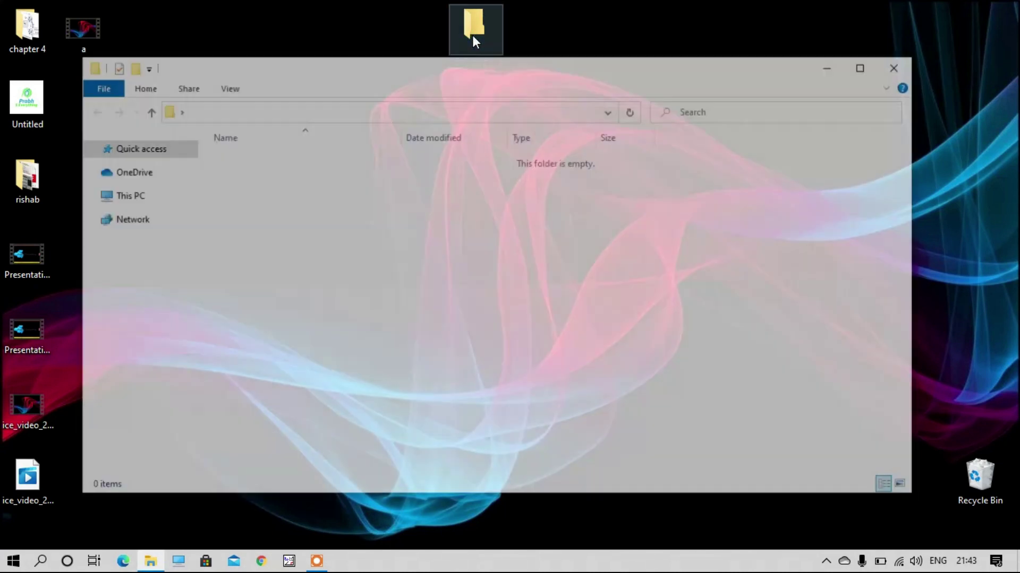
{"action": "left_click", "coordinate": [899, 68]}
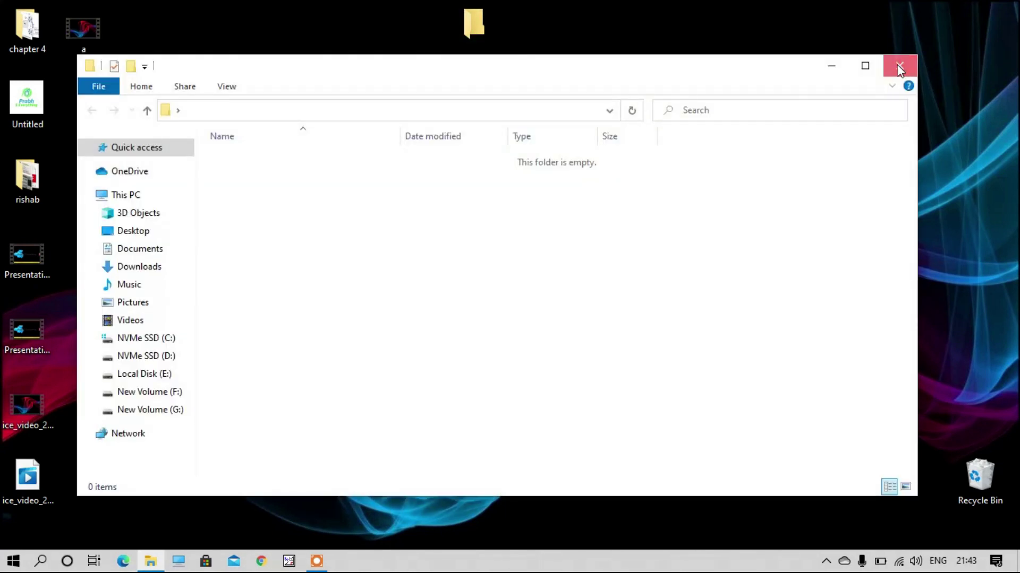
{"action": "double_click", "coordinate": [477, 27]}
{"action": "left_click", "coordinate": [899, 68]}
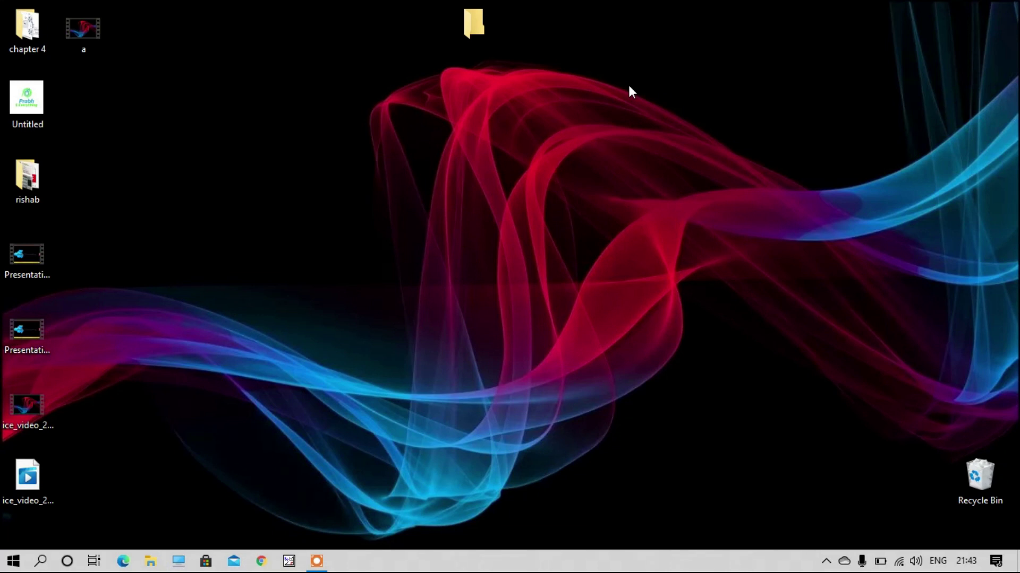
Open the icon selection for the nameless folder from its customization properties, with the dialog moved clear of the properties window.
{"action": "right_click", "coordinate": [483, 24]}
{"action": "left_click", "coordinate": [531, 275]}
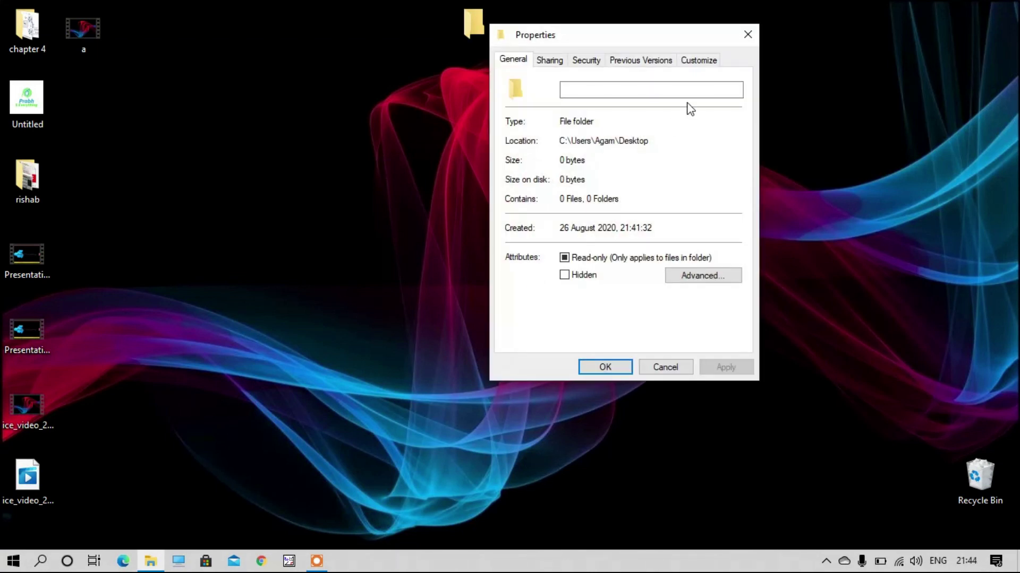
{"action": "left_click", "coordinate": [696, 61]}
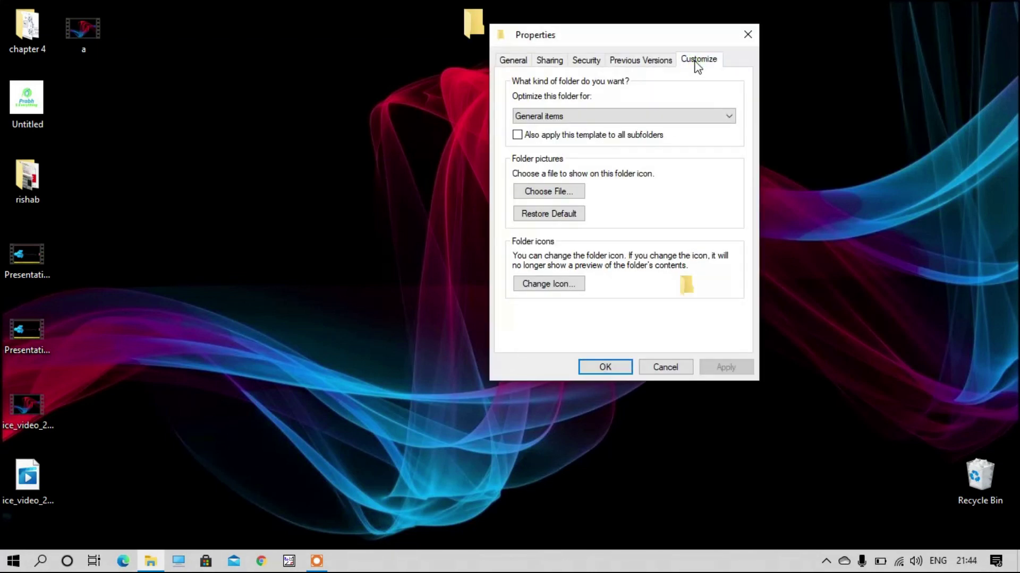
{"action": "left_click", "coordinate": [529, 284]}
{"action": "left_click_drag", "start_coordinate": [648, 104], "coordinate": [447, 139]}
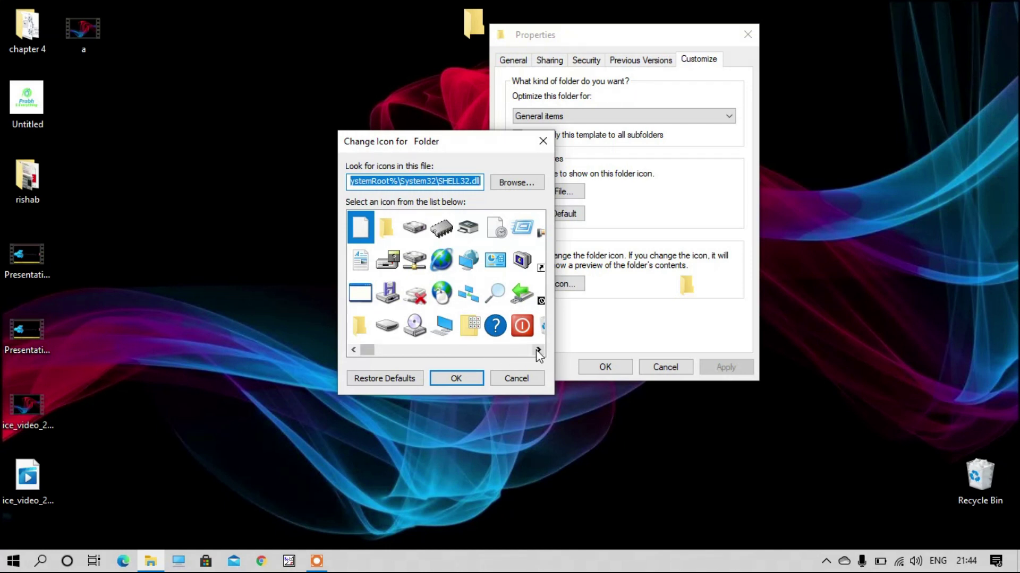
Assign one of the blank icons from SHELL32.dll to the nameless folder and apply the properties.
{"action": "left_click_drag", "start_coordinate": [538, 350], "coordinate": [538, 351]}
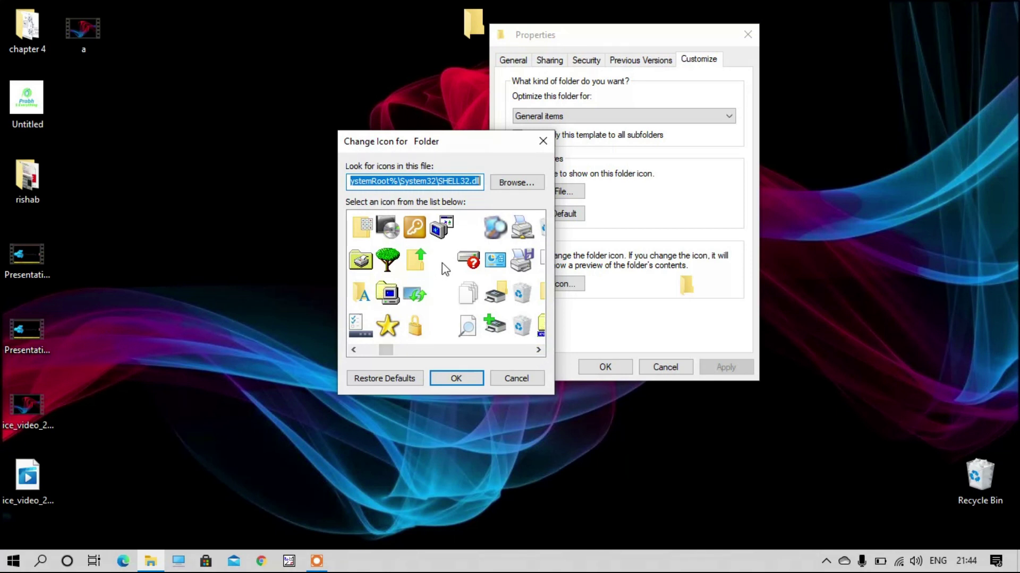
{"action": "left_click", "coordinate": [442, 262]}
{"action": "left_click", "coordinate": [446, 328]}
{"action": "left_click", "coordinate": [443, 293]}
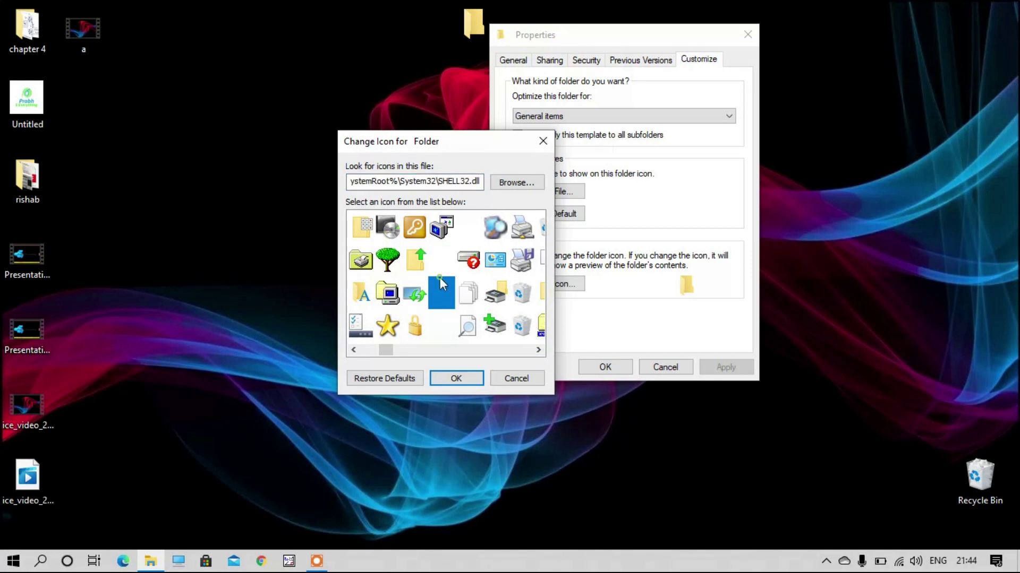
{"action": "left_click", "coordinate": [448, 258]}
{"action": "left_click", "coordinate": [470, 224]}
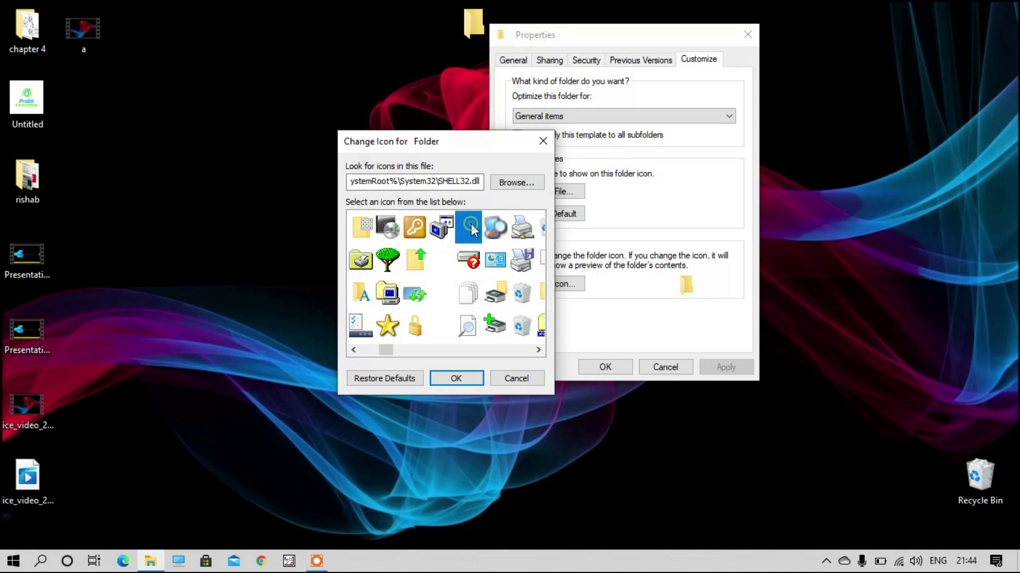
{"action": "left_click", "coordinate": [444, 256]}
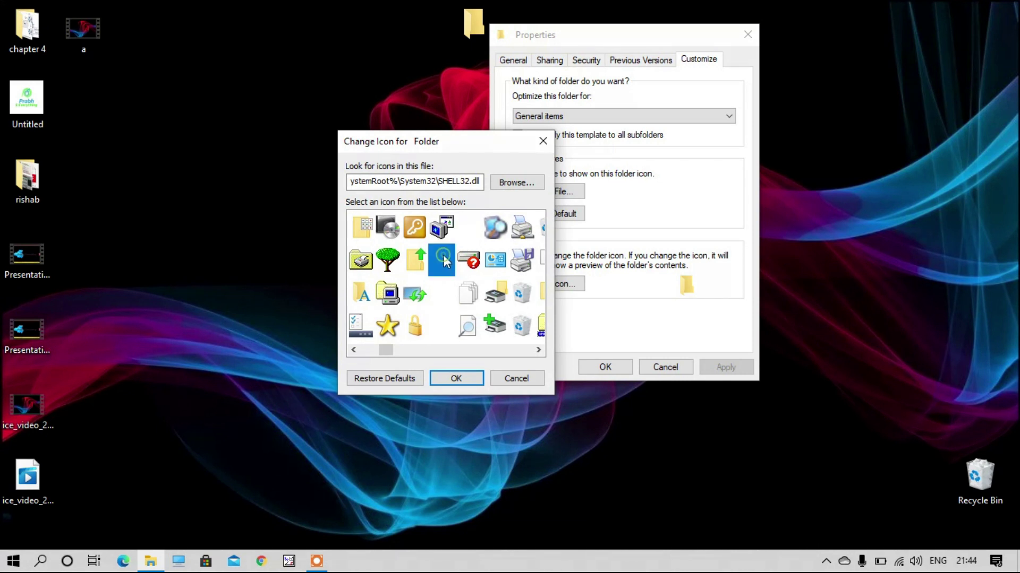
{"action": "left_click", "coordinate": [459, 379]}
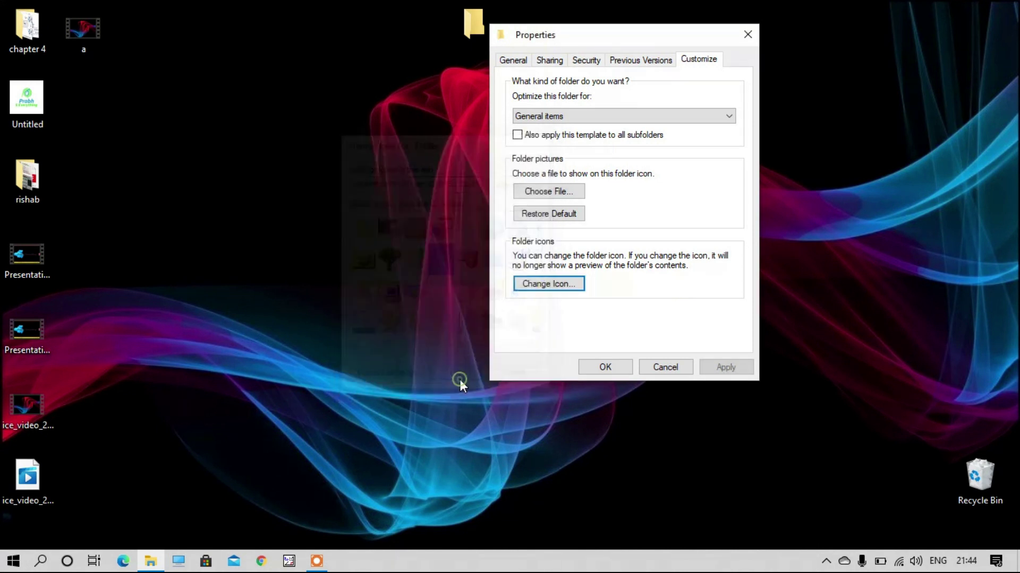
{"action": "left_click", "coordinate": [599, 371]}
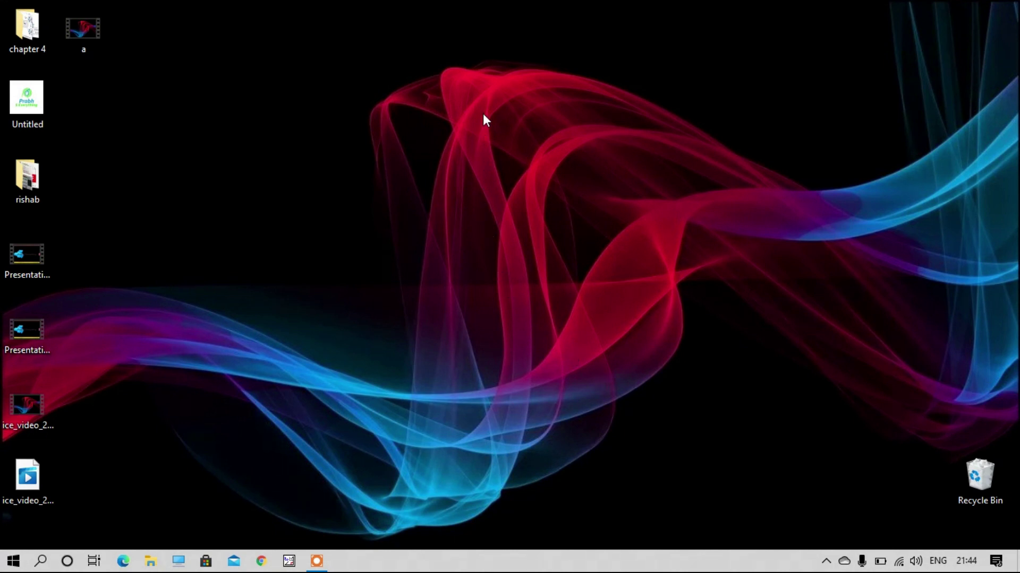
Open the invisible folder and move the desktop folder located below Untitled into it.
{"action": "mouse_move", "coordinate": [475, 34]}
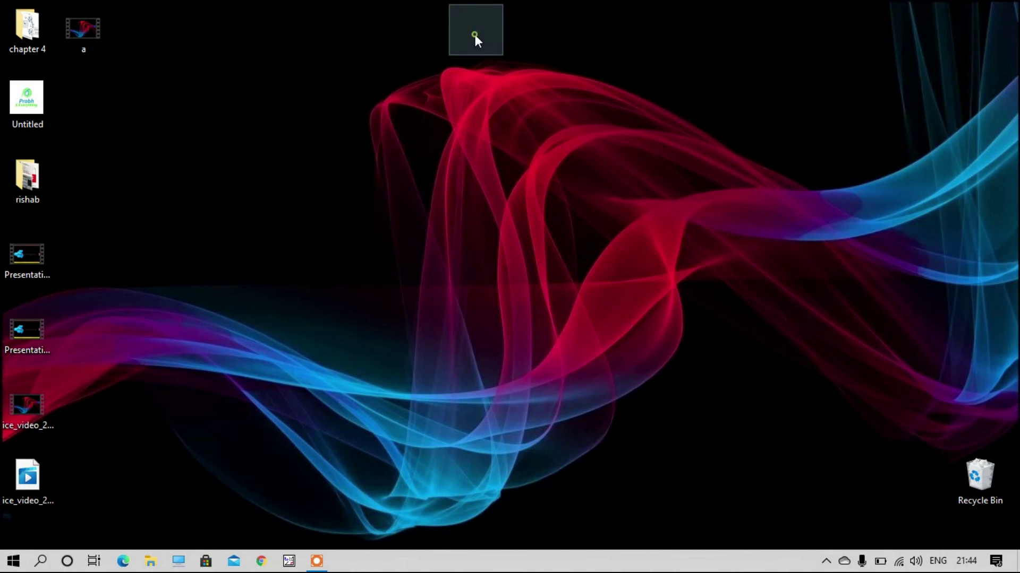
{"action": "left_click", "coordinate": [475, 34]}
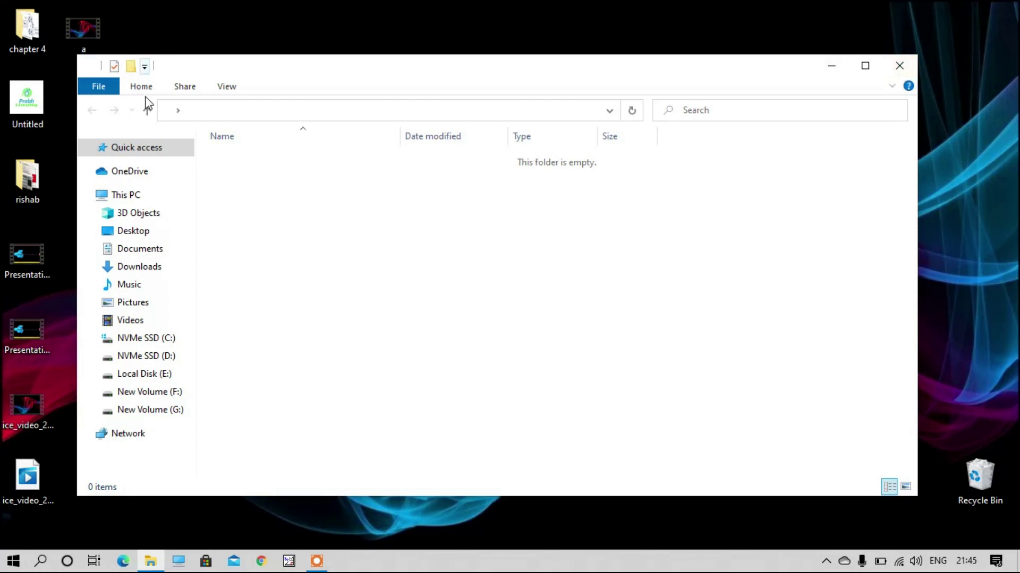
{"action": "left_click_drag", "start_coordinate": [28, 183], "coordinate": [508, 266]}
Move the folder from inside the invisible folder back to the desktop and close the invisible folder's window.
{"action": "right_click", "coordinate": [51, 183]}
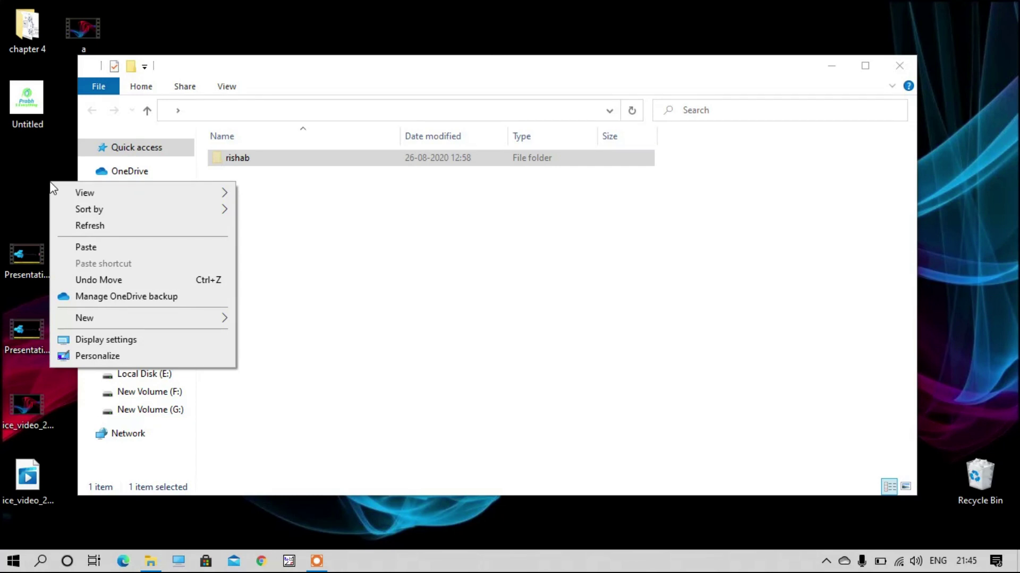
{"action": "left_click", "coordinate": [80, 248]}
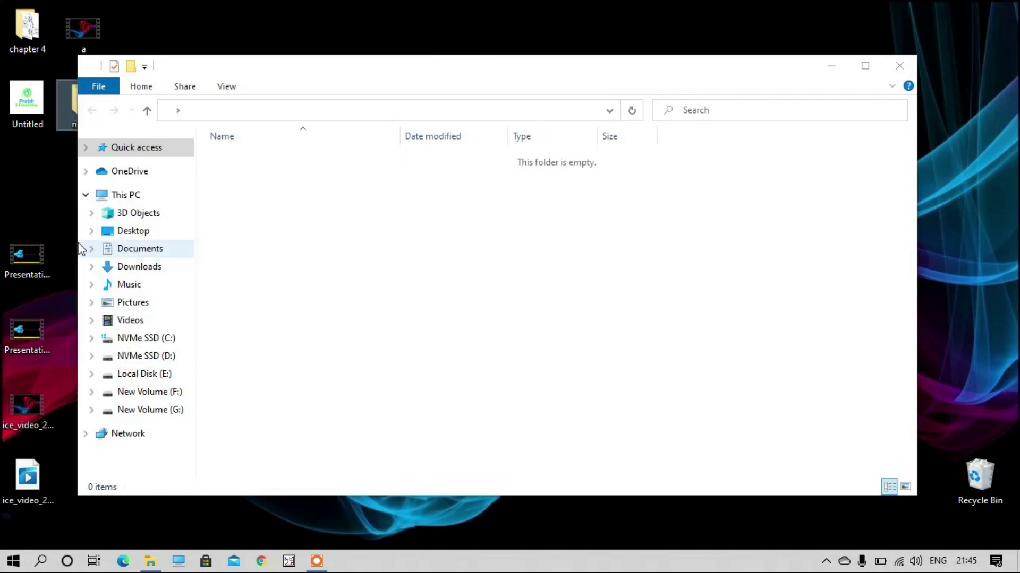
{"action": "left_click", "coordinate": [893, 66]}
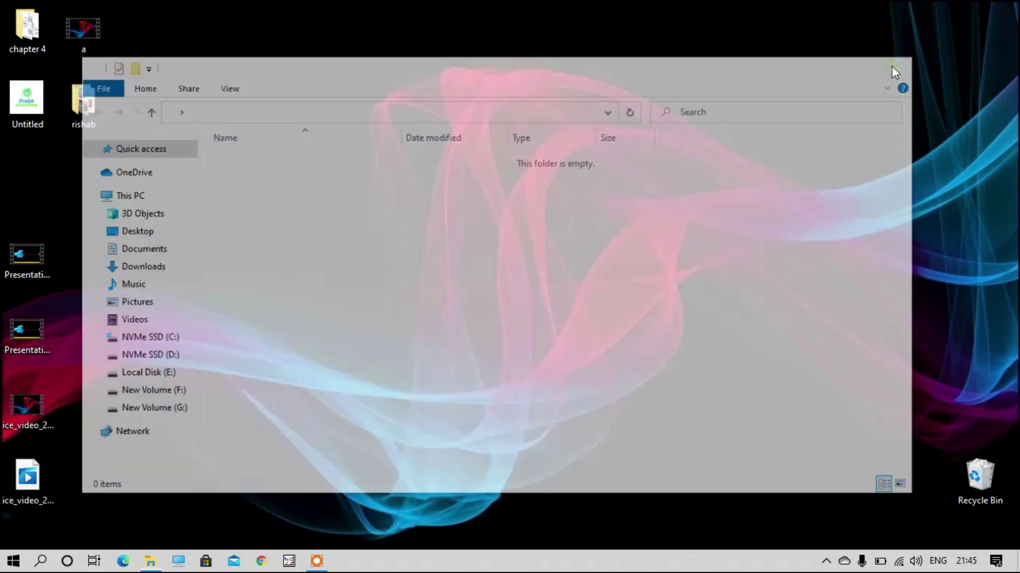